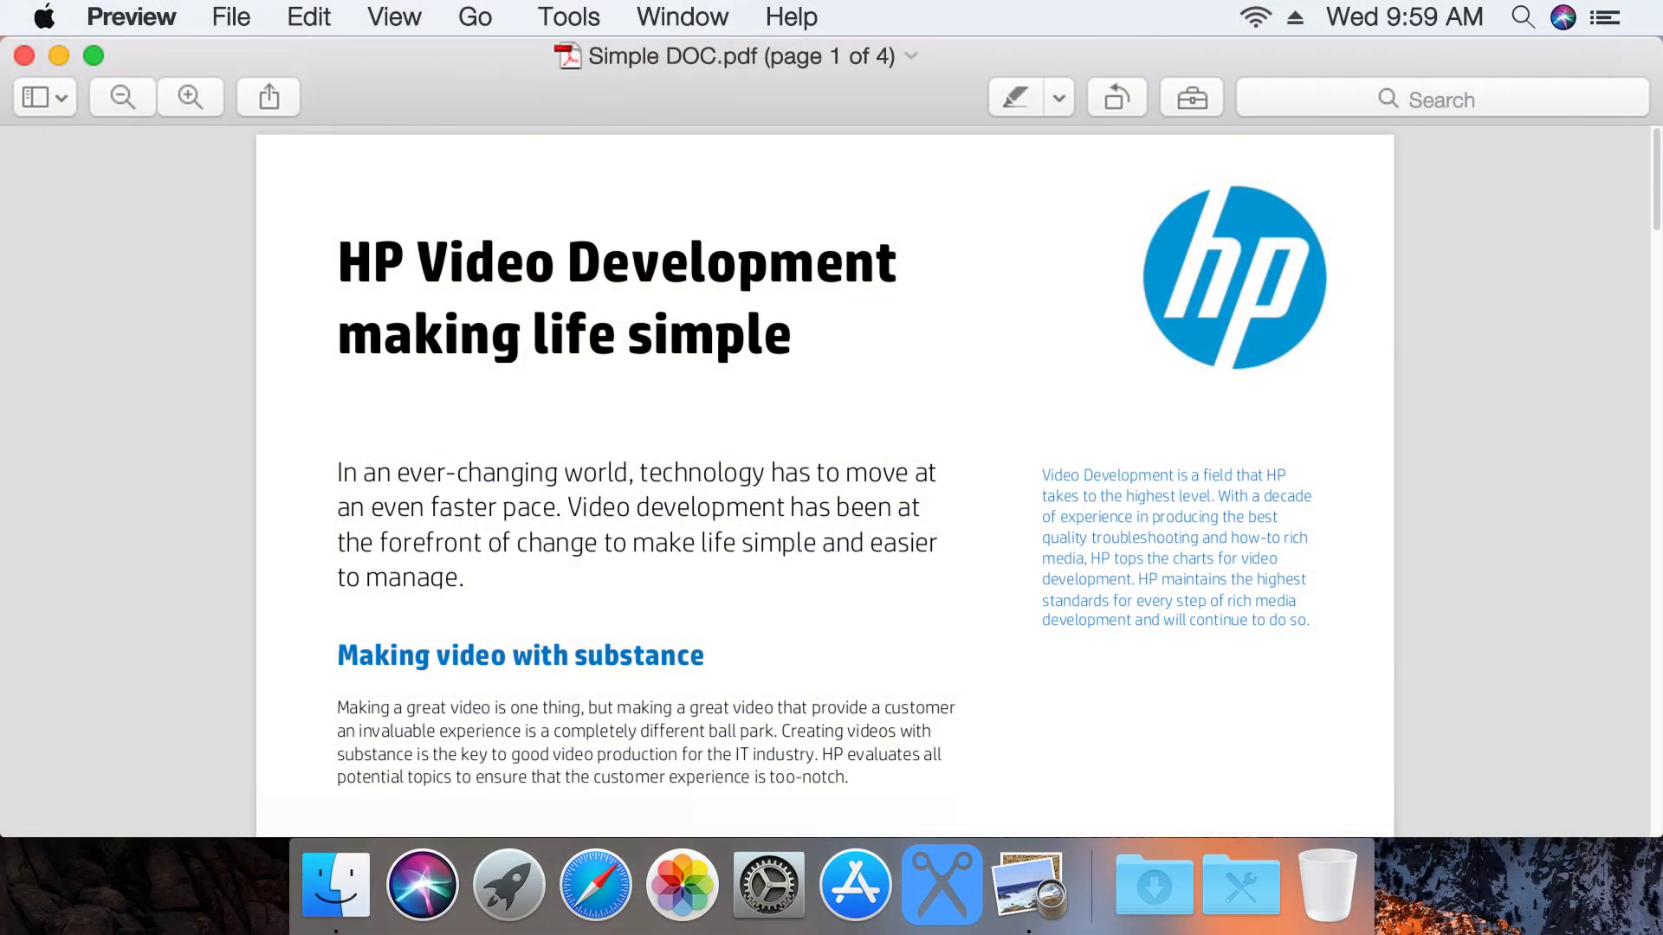
Step: Open the PDF's print dialog and select the HP OfficeJet 4650 series printer
{"action": "left_click", "coordinate": [246, 23]}
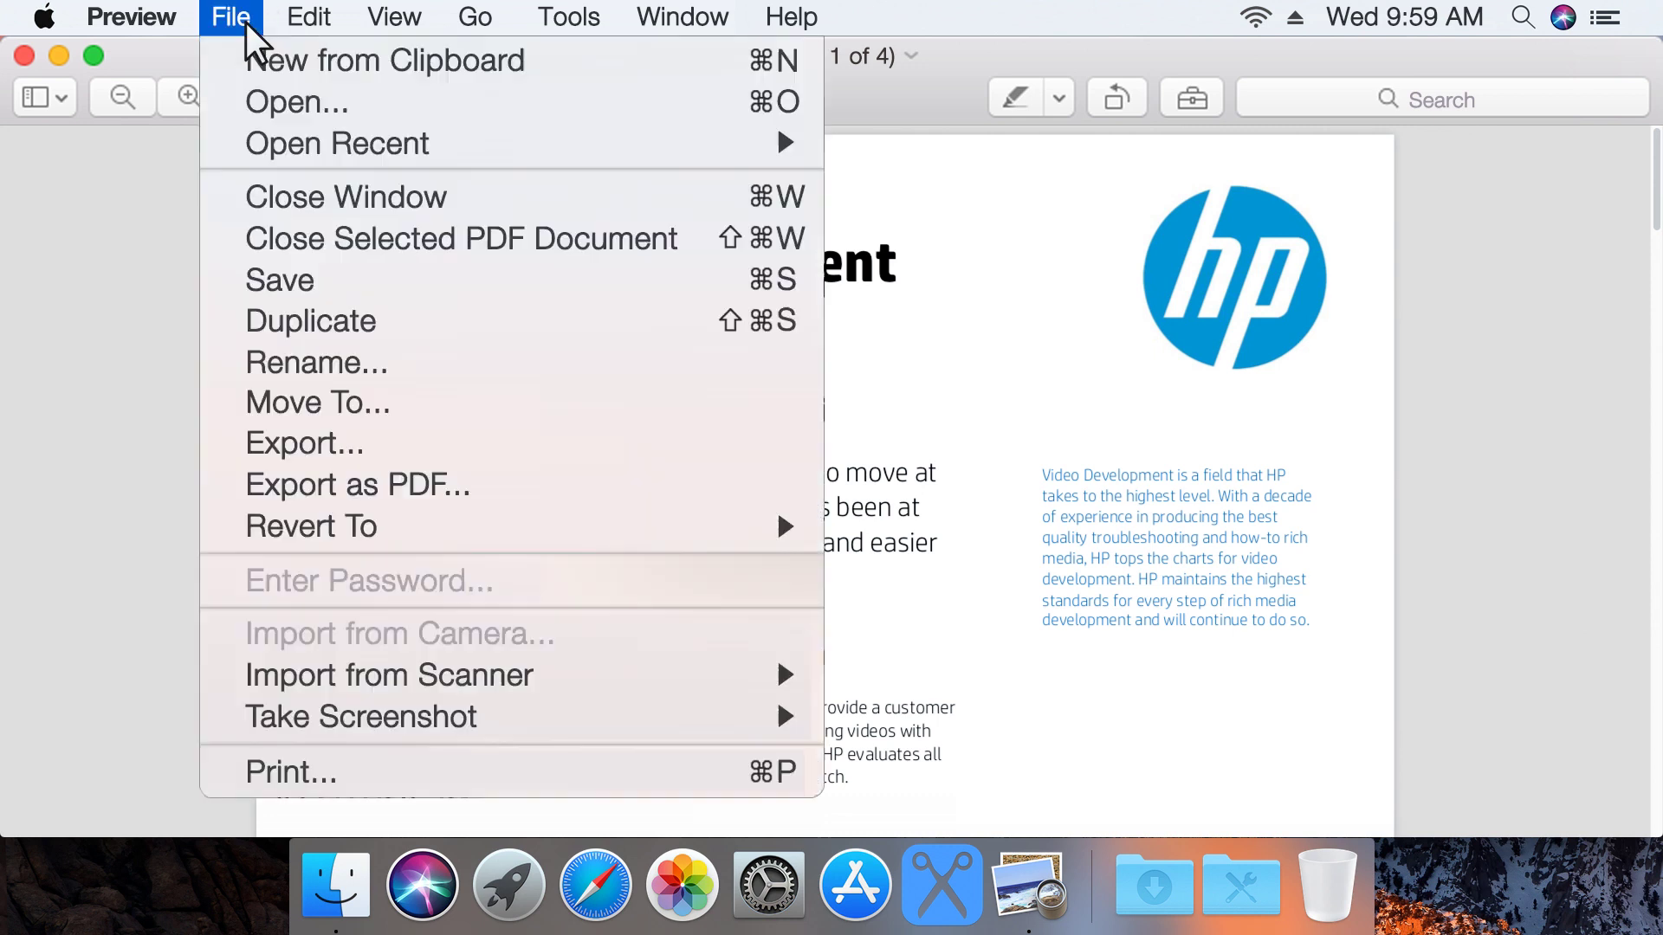
{"action": "left_click", "coordinate": [310, 776]}
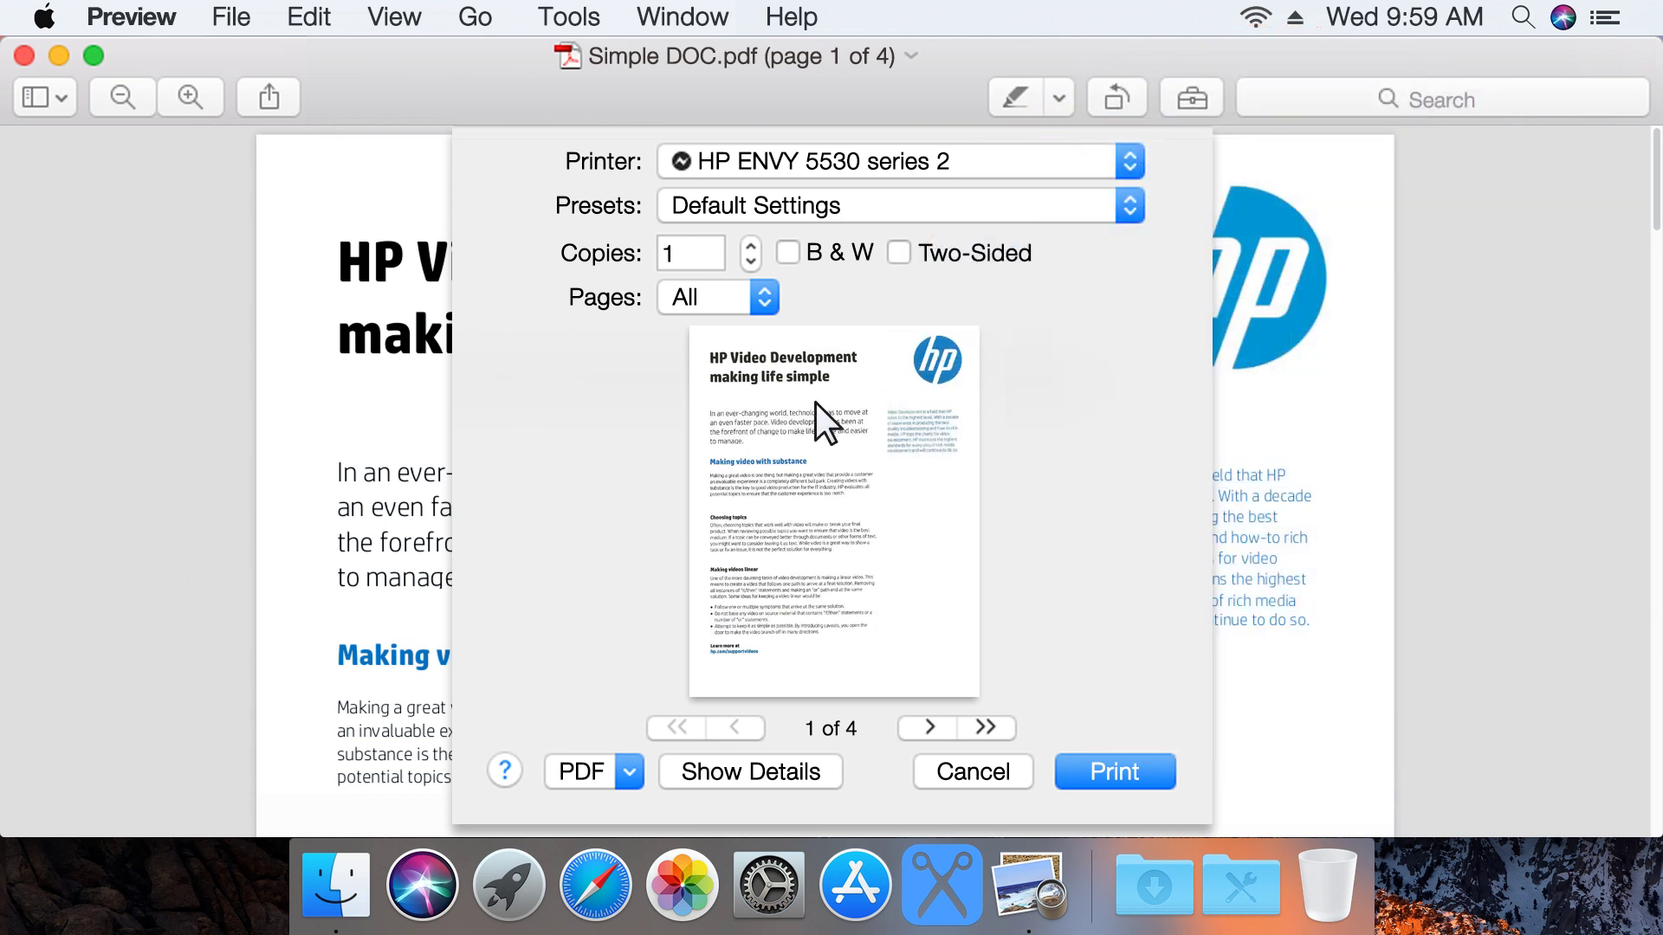
{"action": "left_click", "coordinate": [1131, 170]}
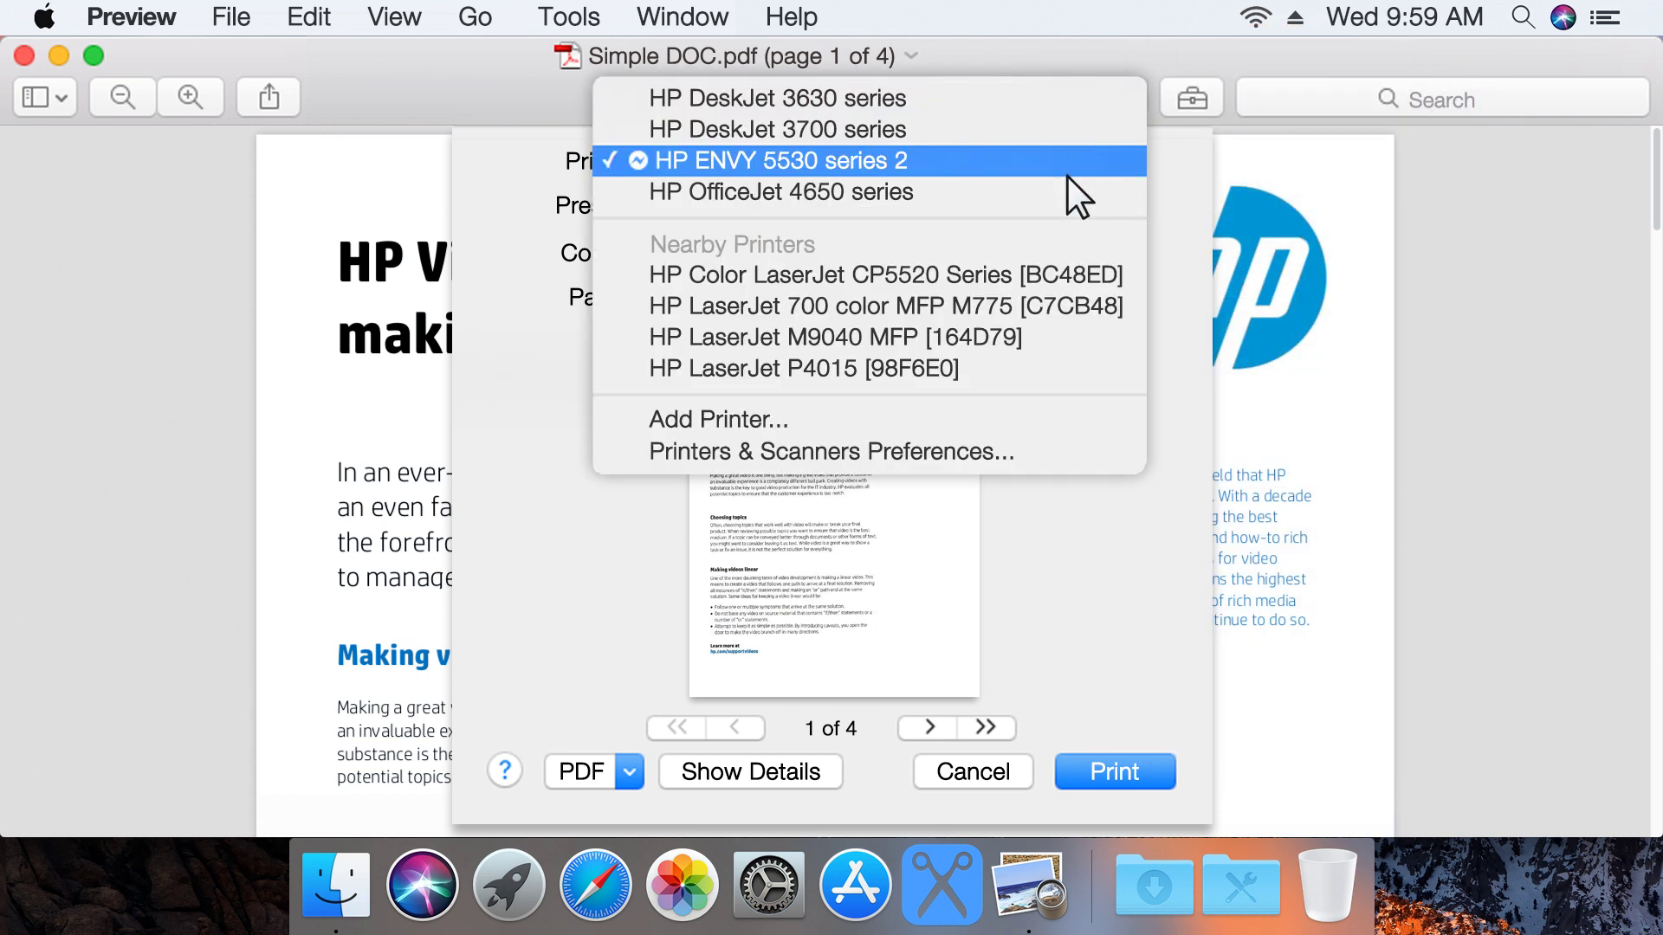
{"action": "left_click", "coordinate": [898, 196]}
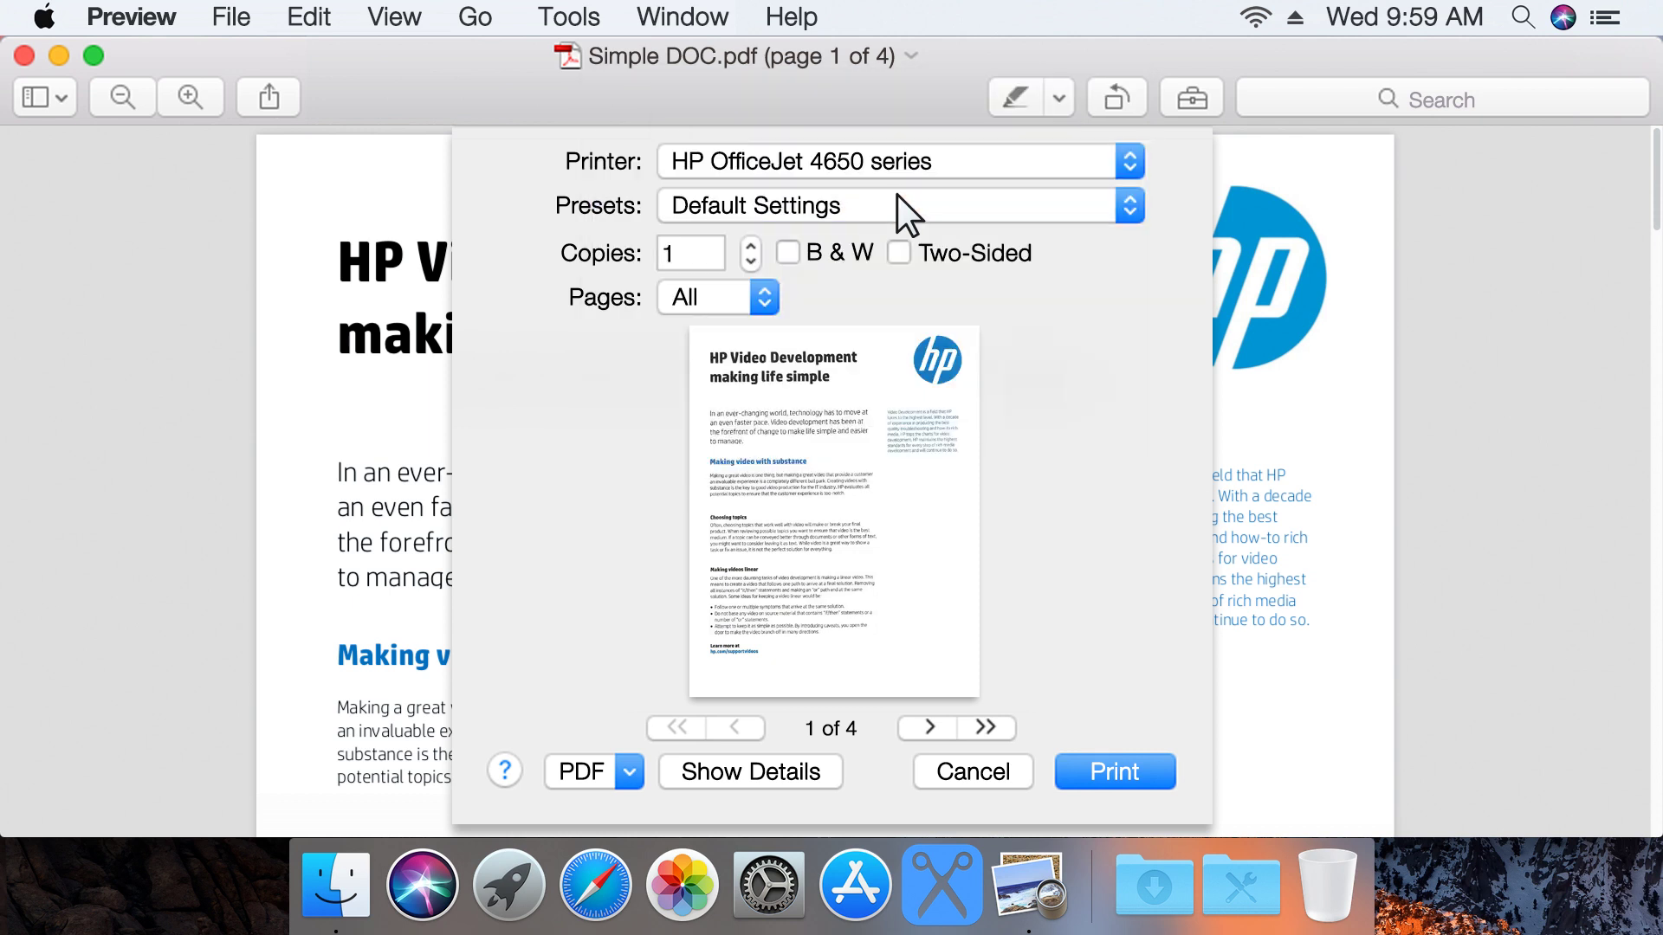
Step: Show the full print details and set the paper size to A4 (8.27 by 11.69 inches)
{"action": "left_click", "coordinate": [808, 773]}
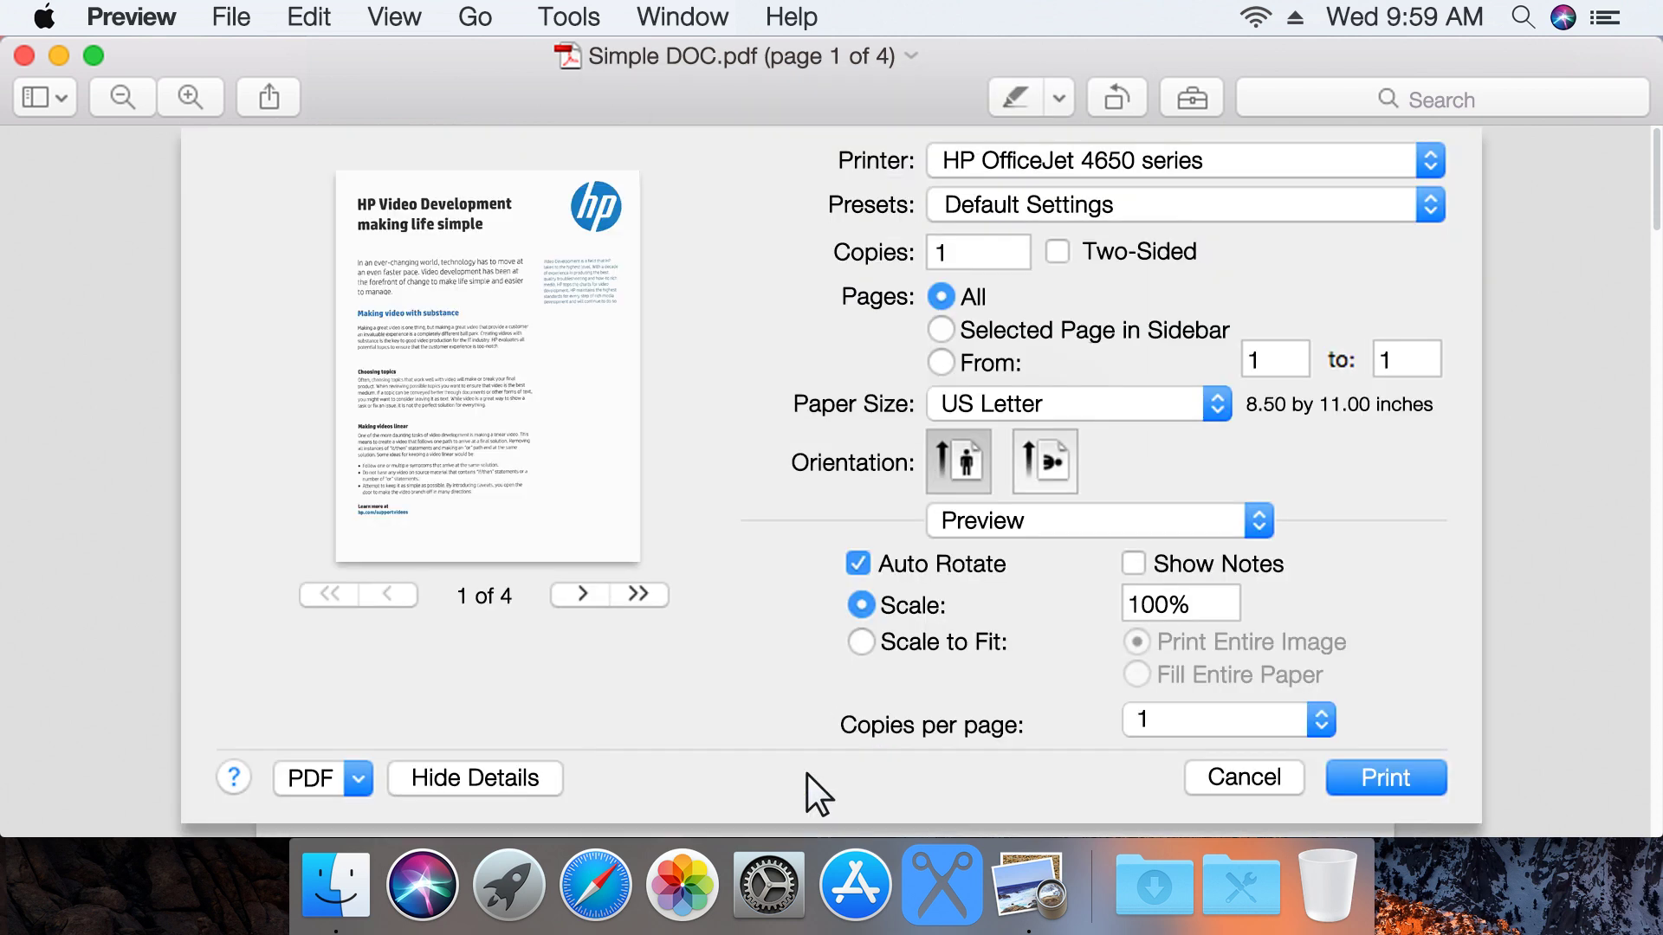
{"action": "left_click", "coordinate": [1218, 411]}
{"action": "mouse_move", "coordinate": [1056, 210]}
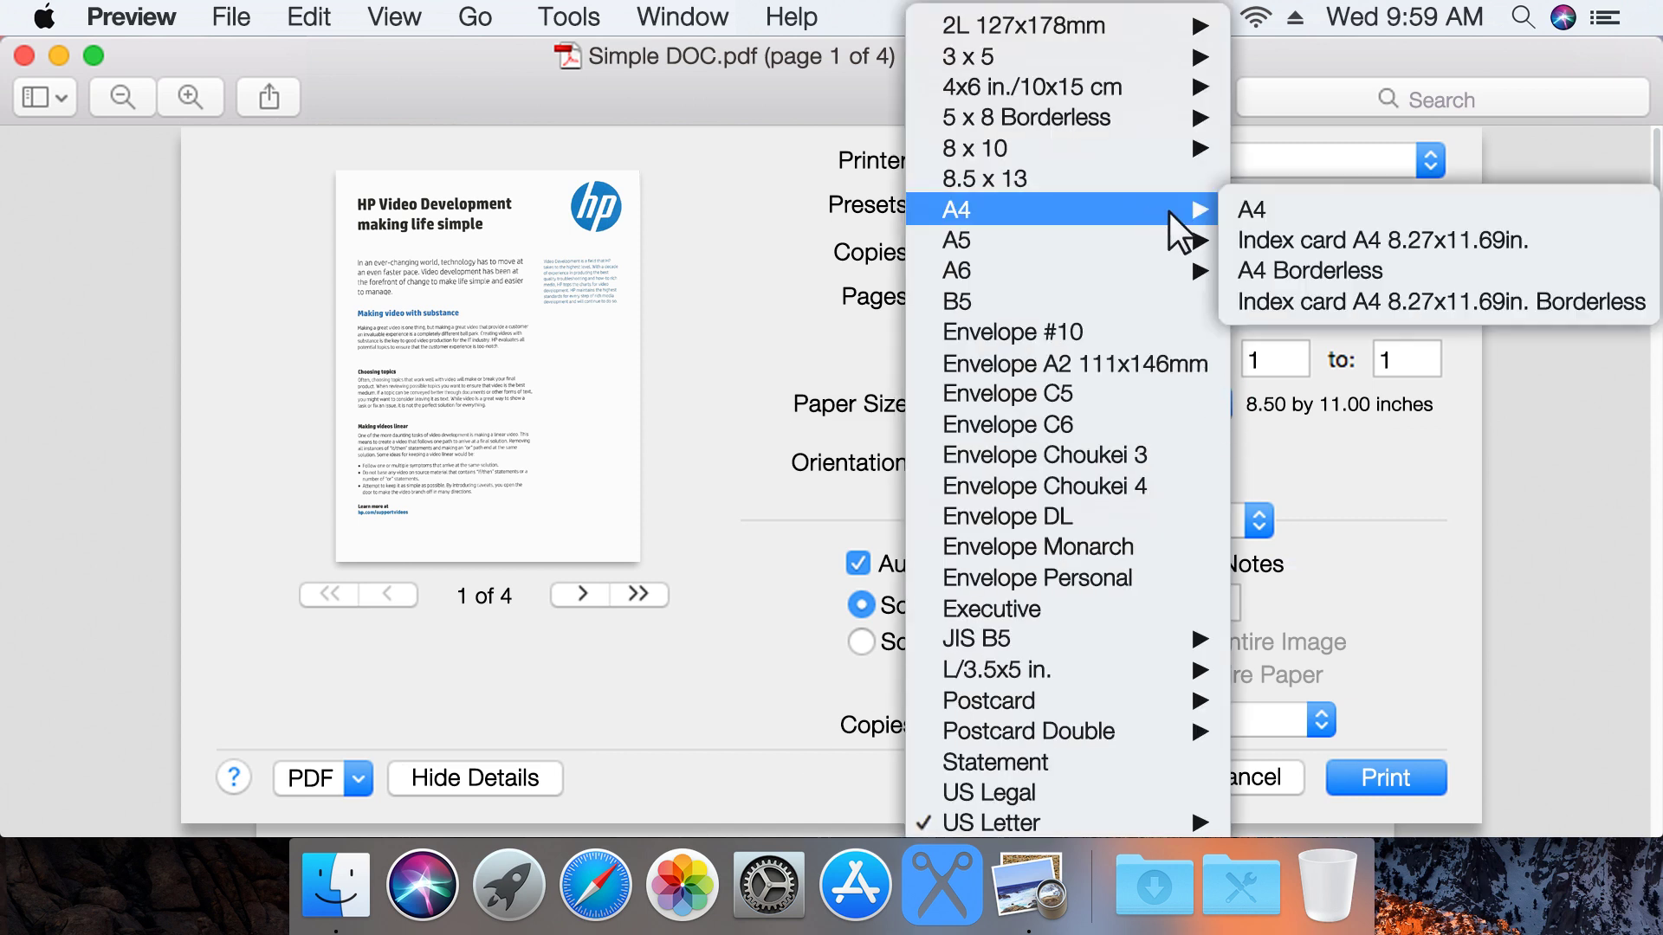
{"action": "left_click", "coordinate": [1263, 215]}
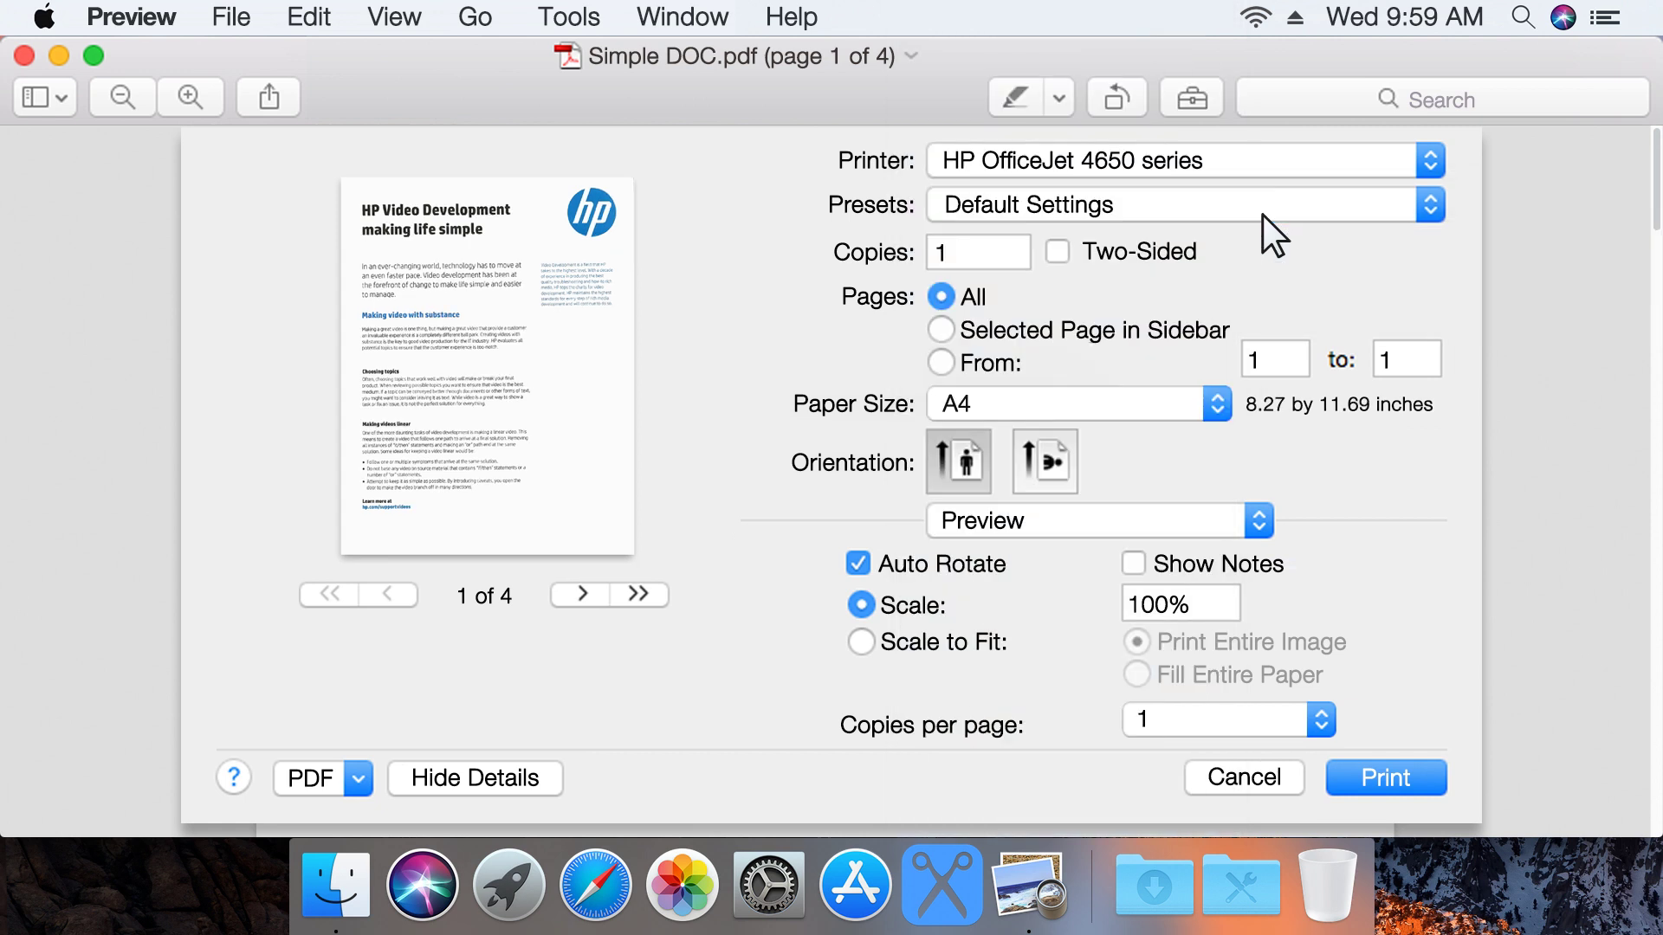
Step: Switch to the Paper Type/Quality options and print, which triggers the paper size mismatch alert
{"action": "left_click", "coordinate": [1259, 528]}
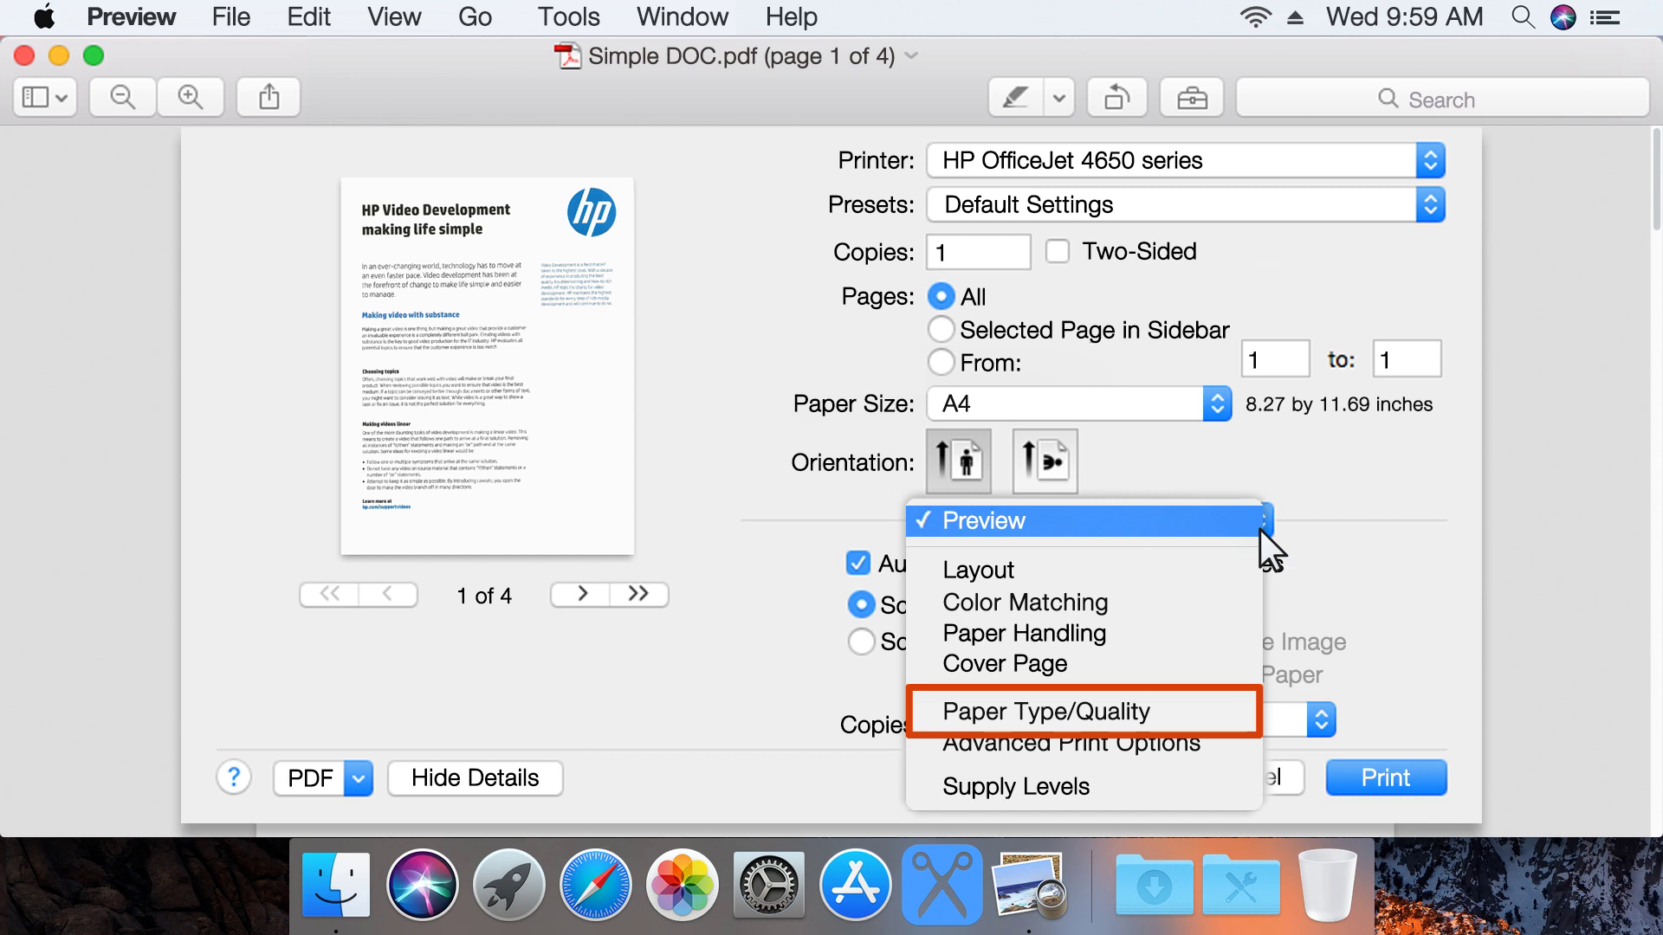
{"action": "left_click", "coordinate": [1134, 716]}
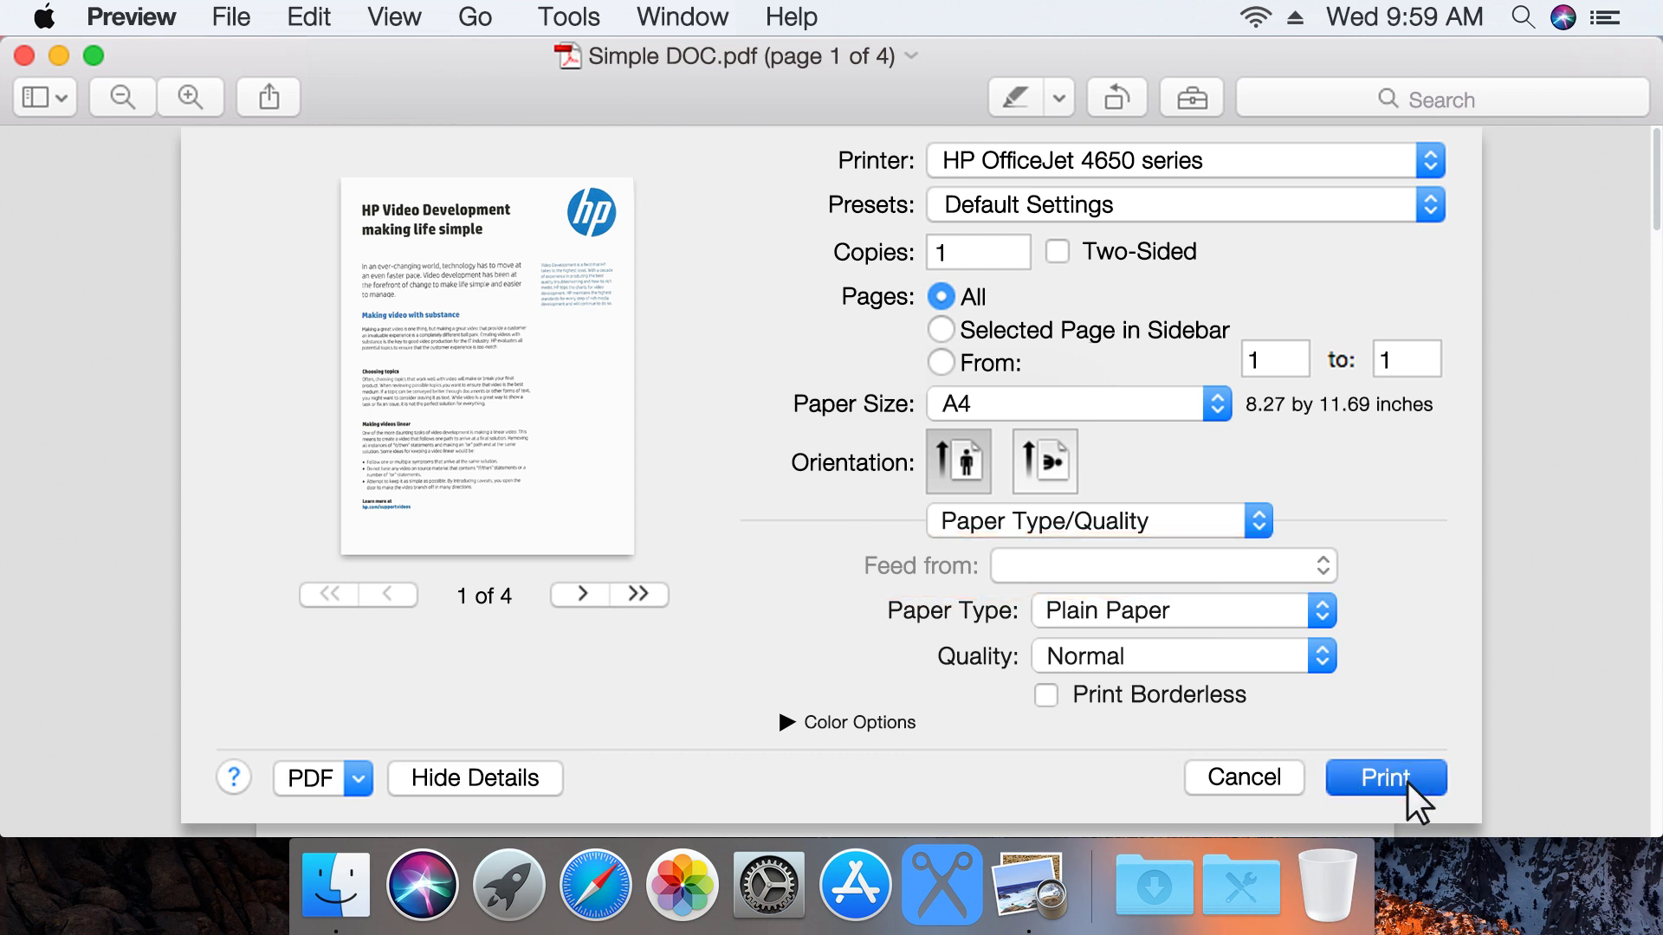
{"action": "left_click", "coordinate": [1384, 777]}
Step: Resend the print job, which brings back the paper size mismatch alert
{"action": "left_click", "coordinate": [1384, 777]}
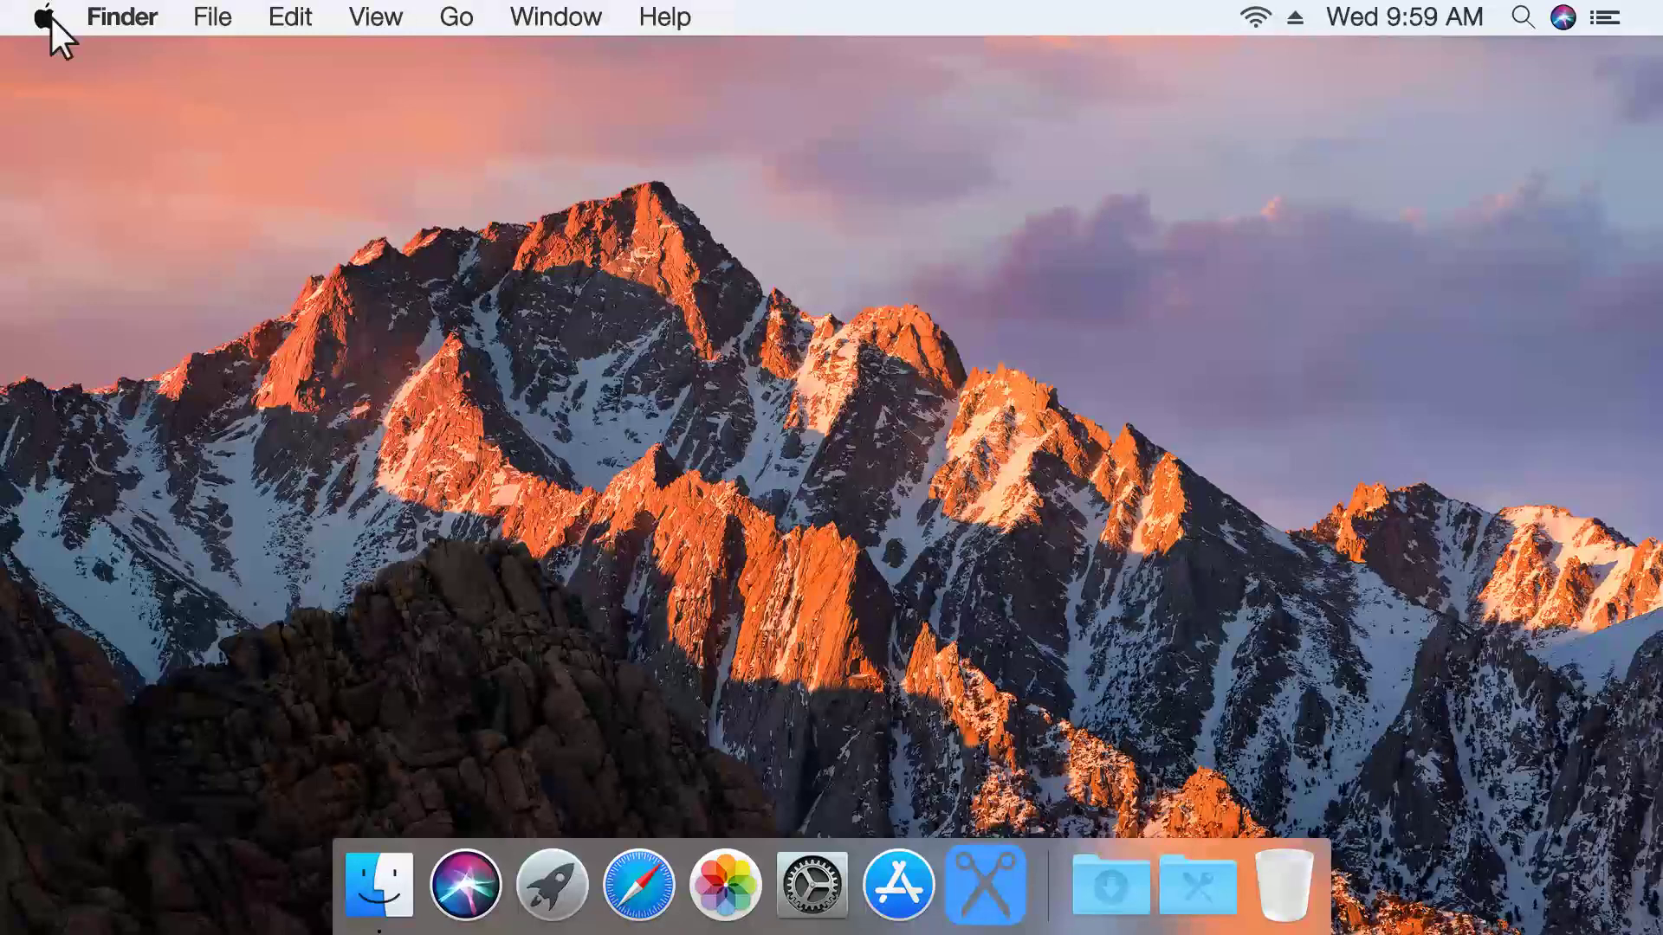
Step: Delete the HP OfficeJet 4650 series in System Preferences' Printers & Scanners
{"action": "left_click", "coordinate": [47, 16]}
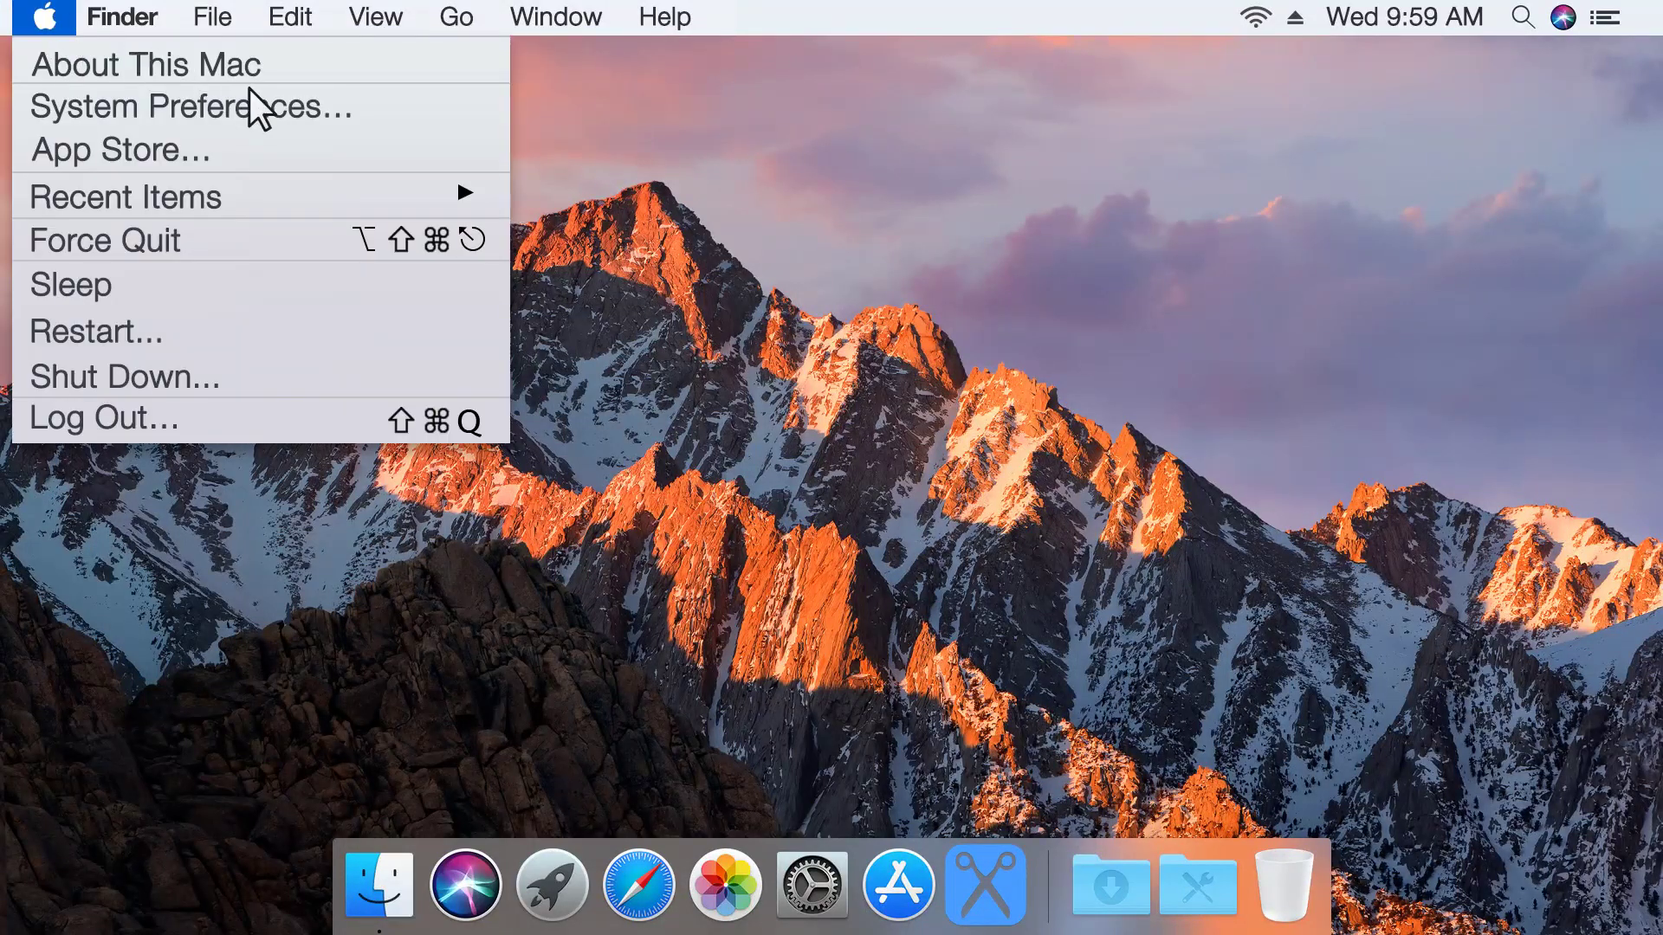
{"action": "left_click", "coordinate": [316, 114]}
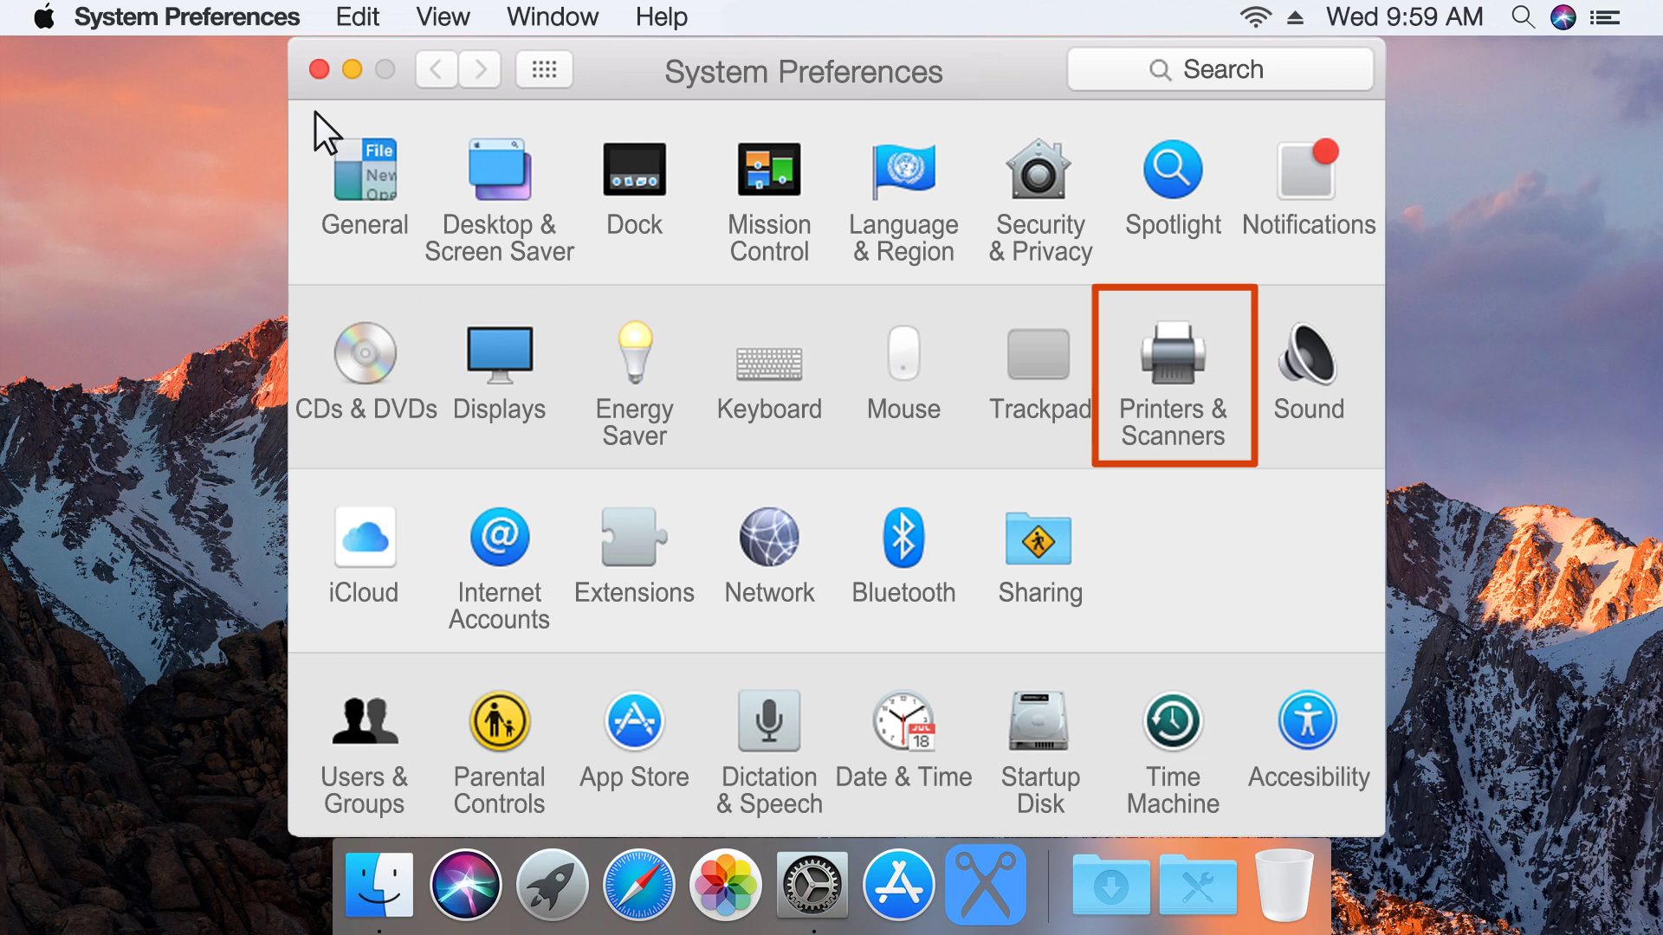
{"action": "left_click", "coordinate": [1180, 357]}
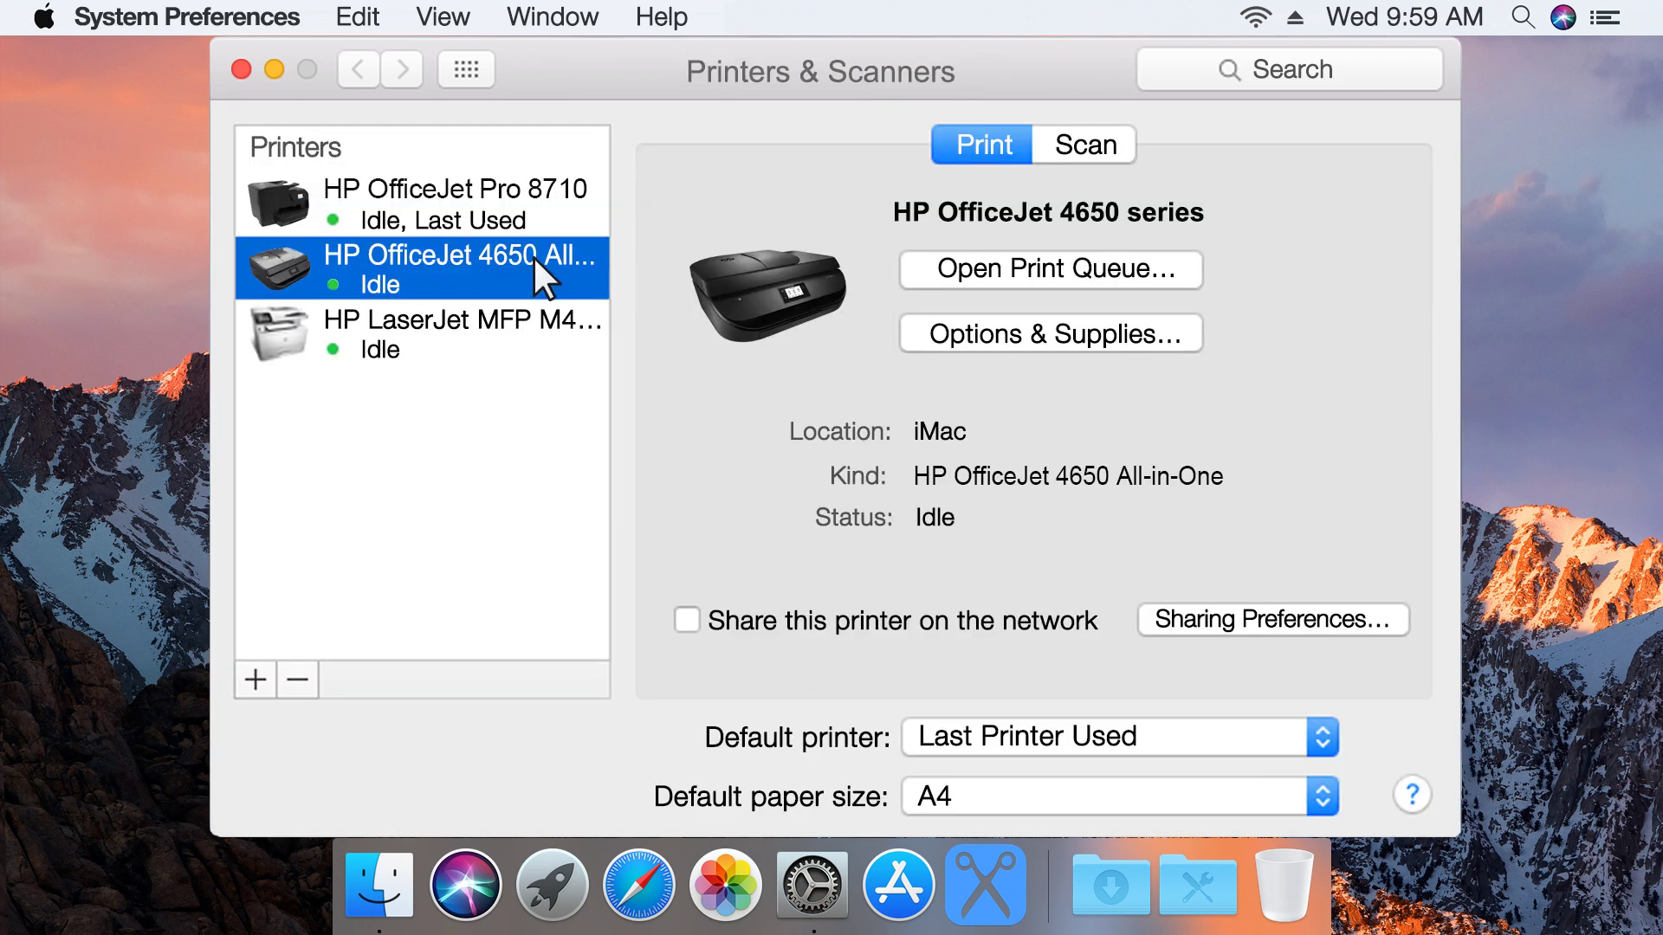
{"action": "left_click", "coordinate": [301, 678]}
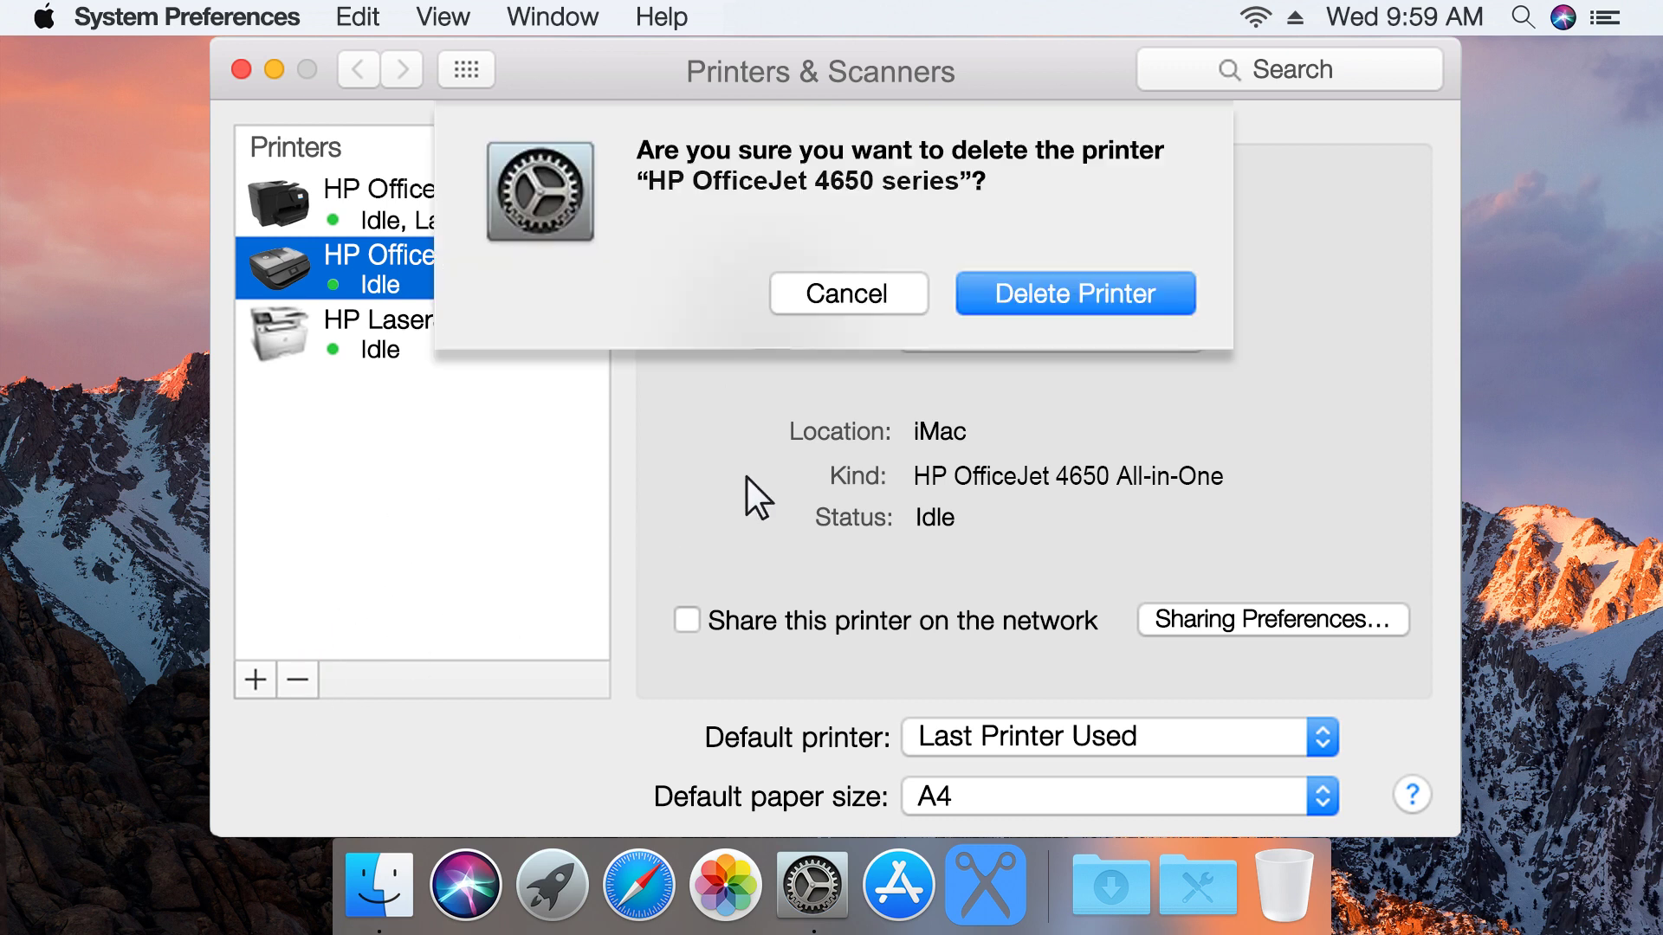
{"action": "left_click", "coordinate": [1142, 297]}
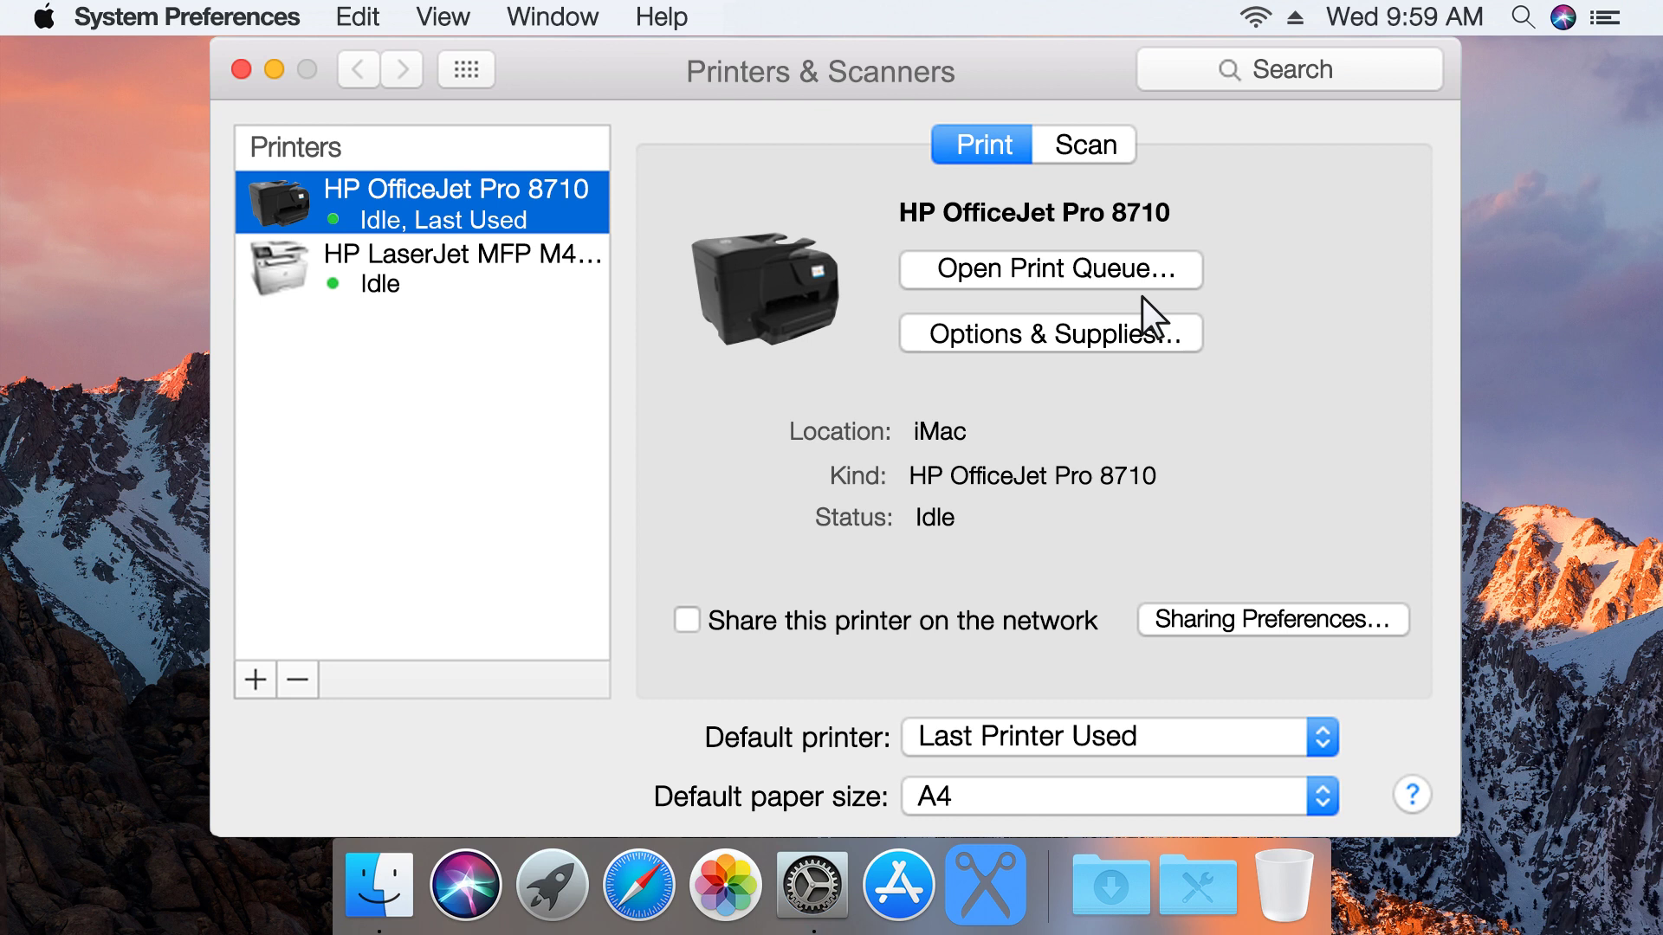
Step: Re-add the USB-connected HP OfficeJet 4650 series printer and print the document on A4
{"action": "left_click", "coordinate": [258, 679]}
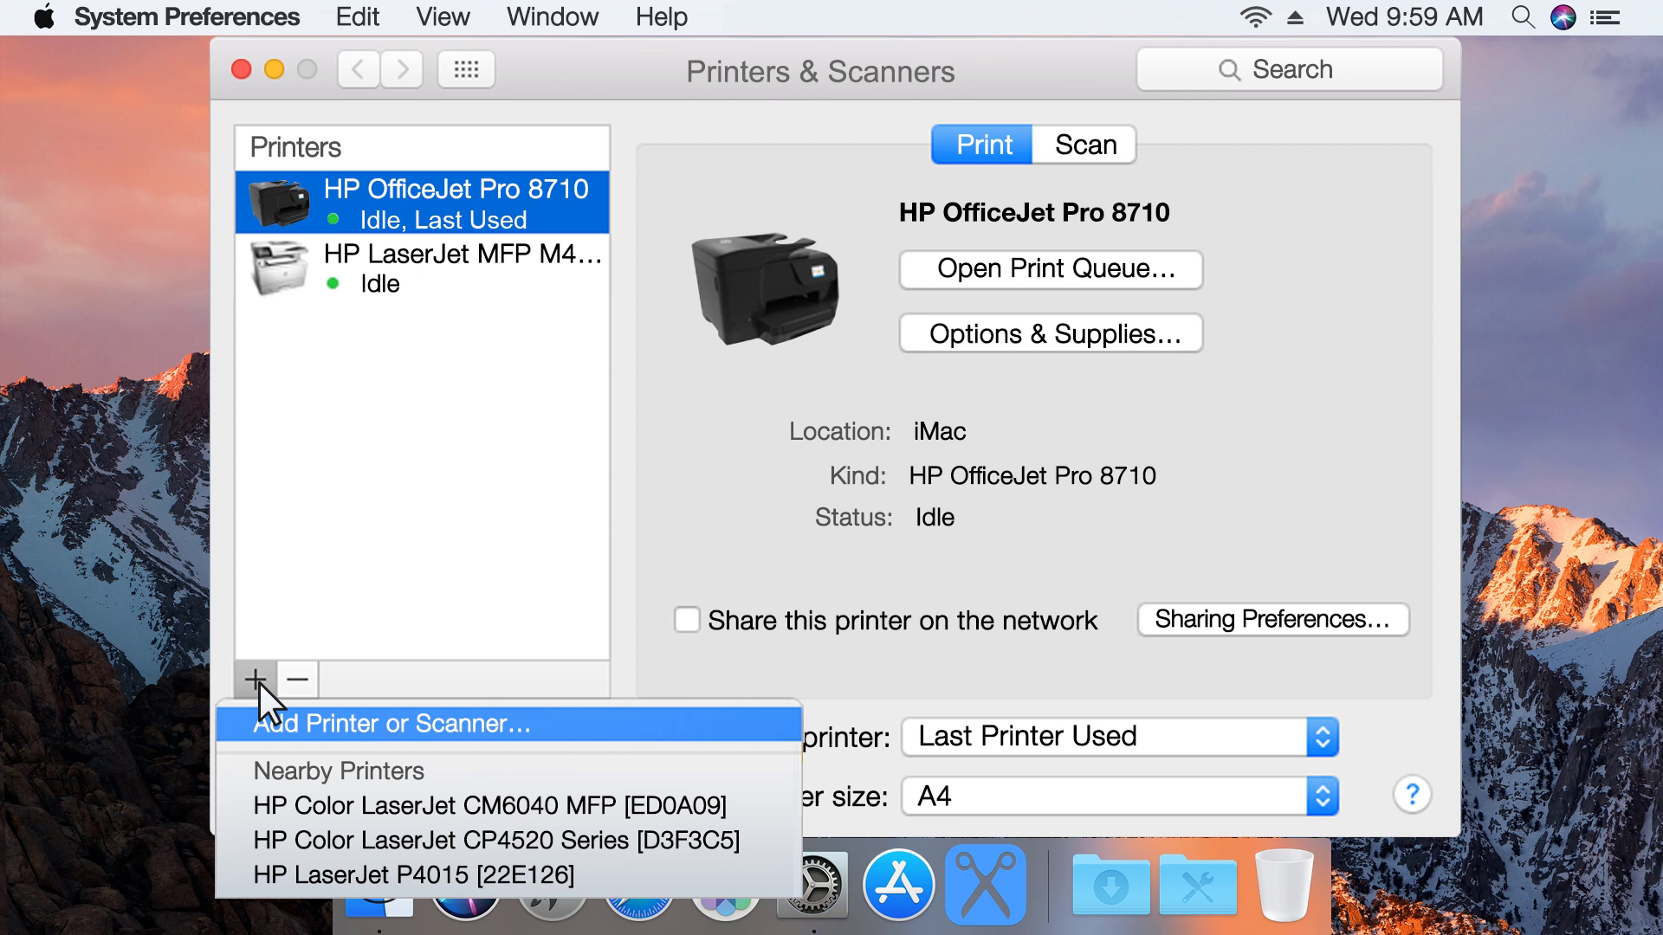
{"action": "left_click", "coordinate": [491, 727]}
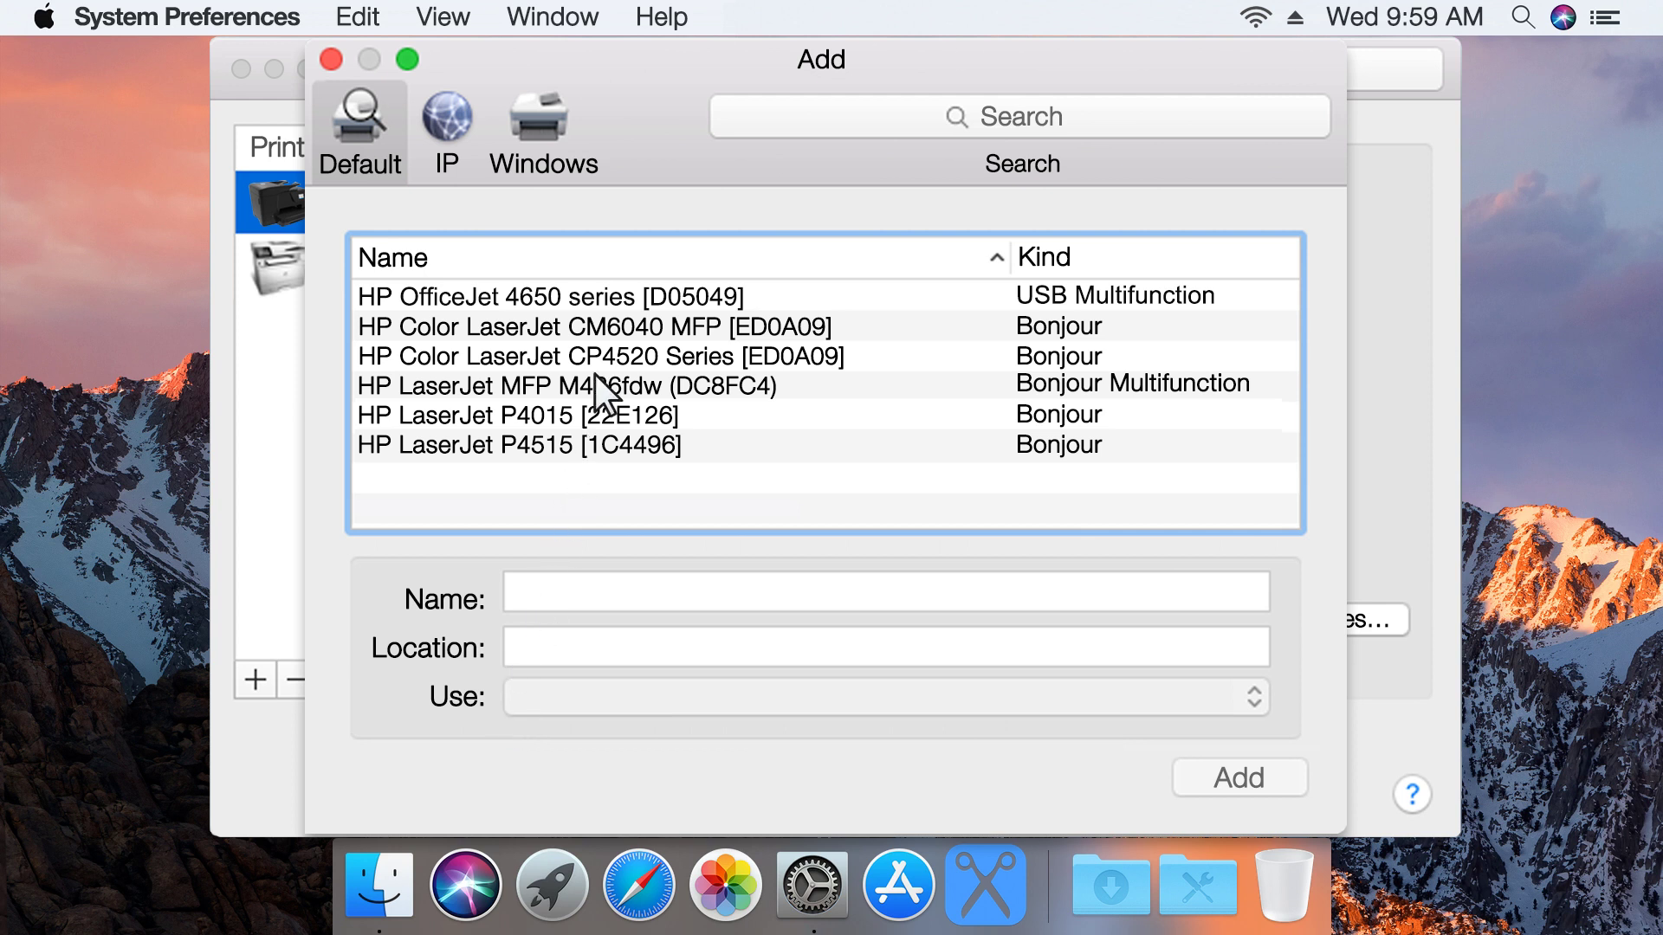
{"action": "left_click", "coordinate": [617, 298]}
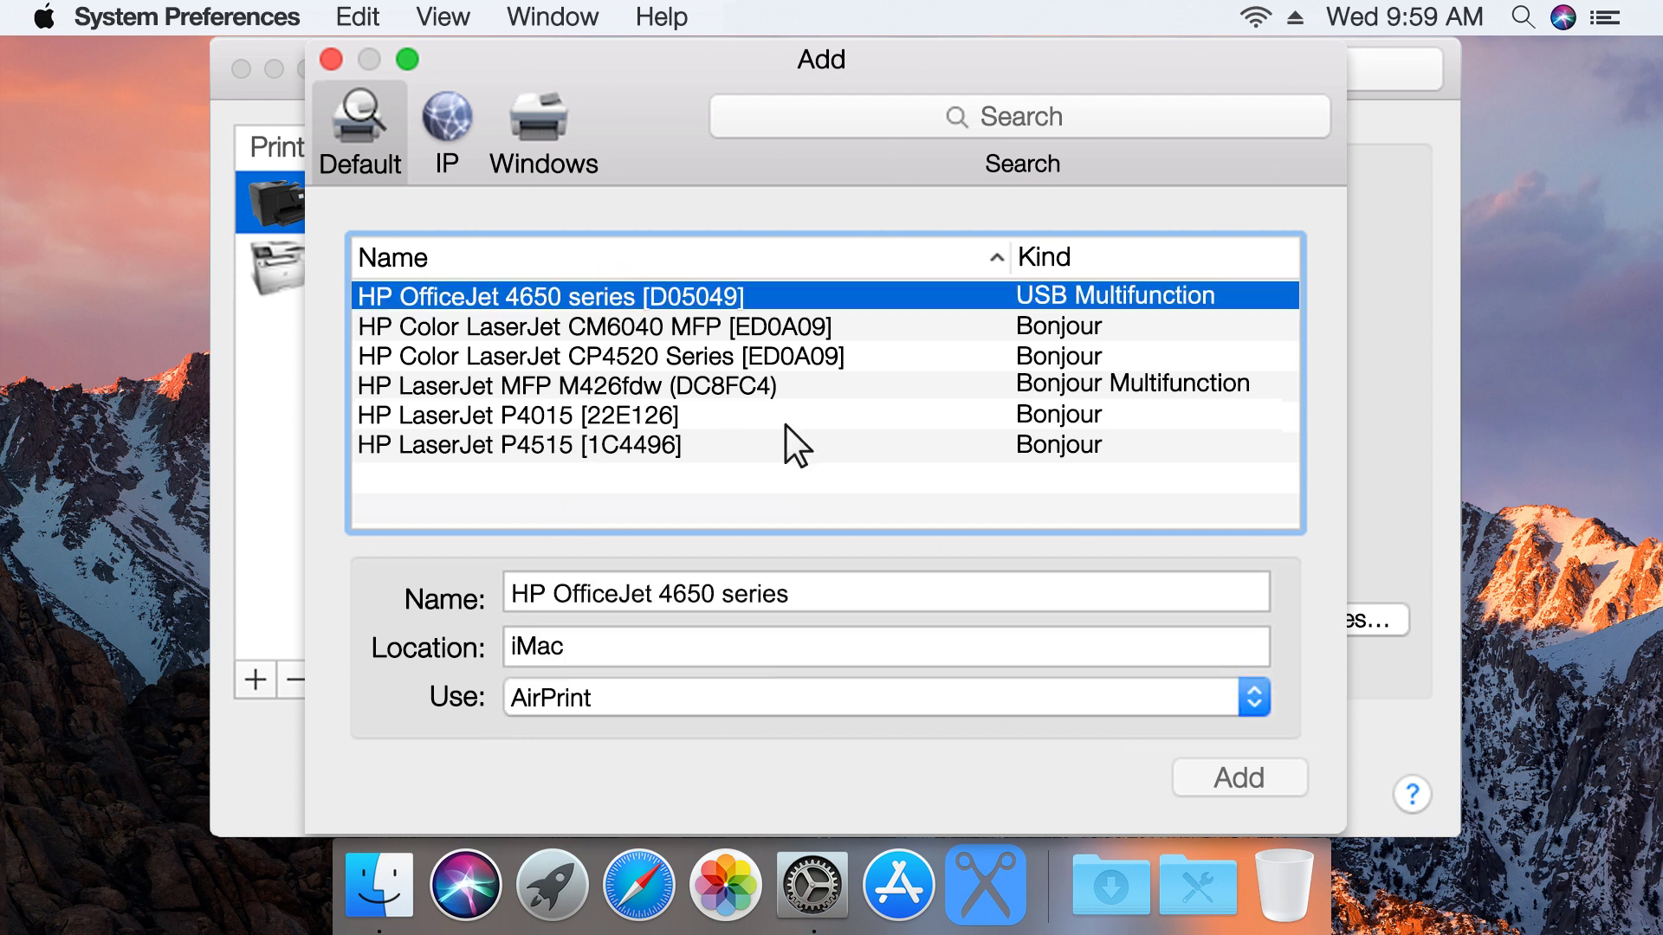
{"action": "left_click", "coordinate": [1256, 779]}
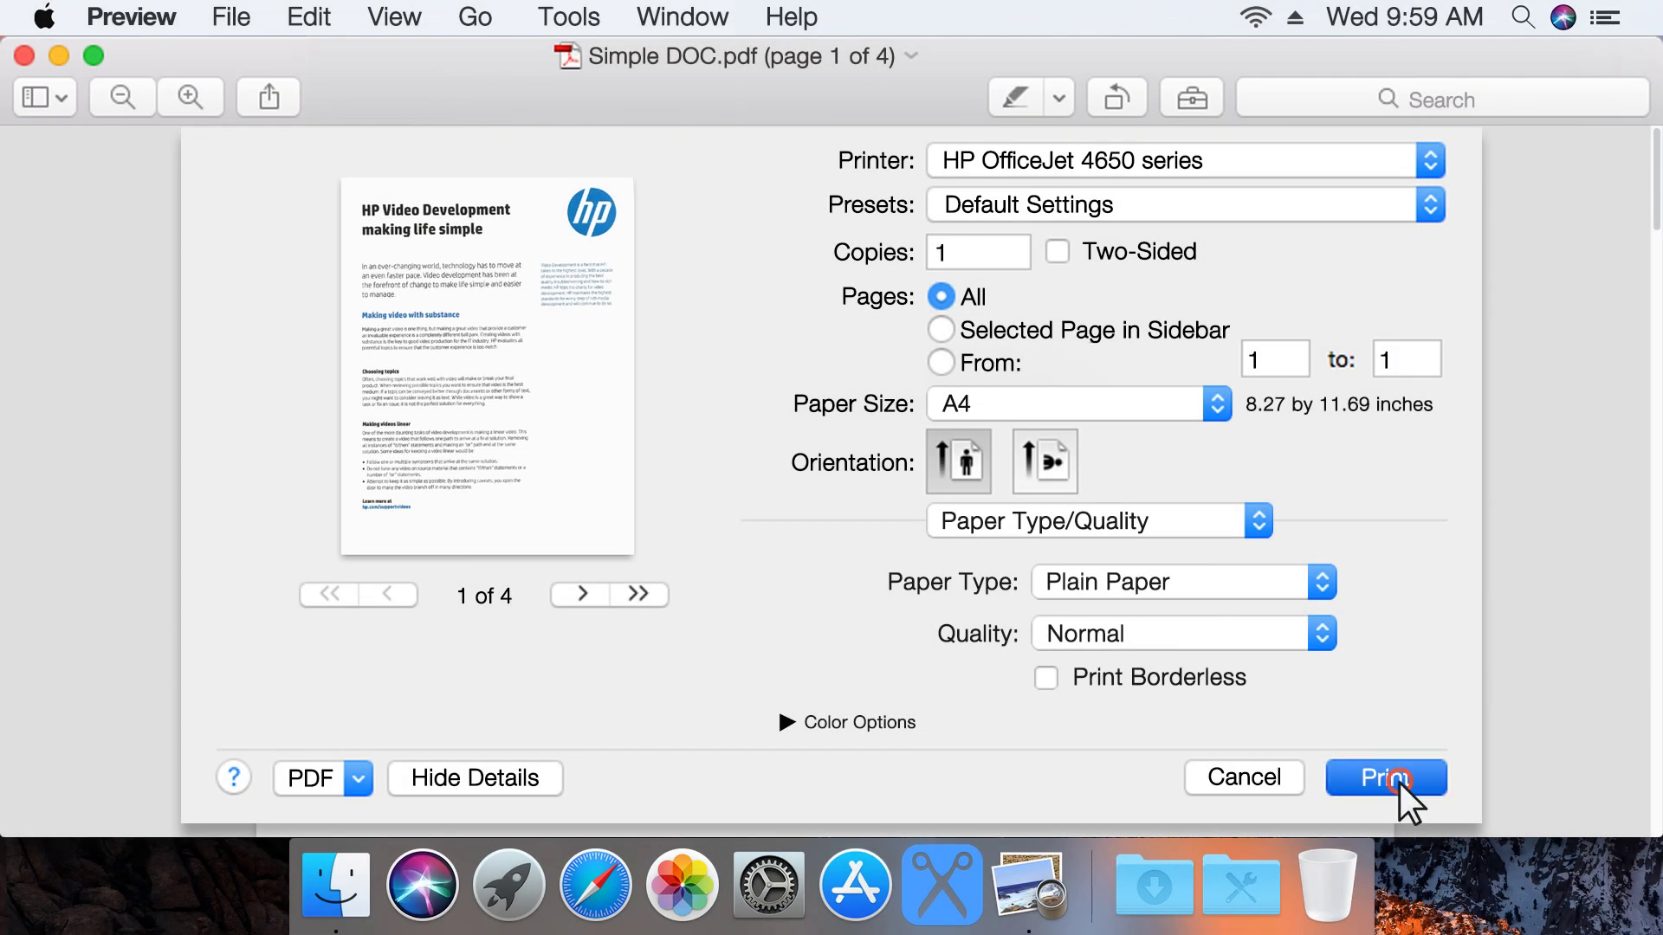
{"action": "left_click", "coordinate": [1384, 778]}
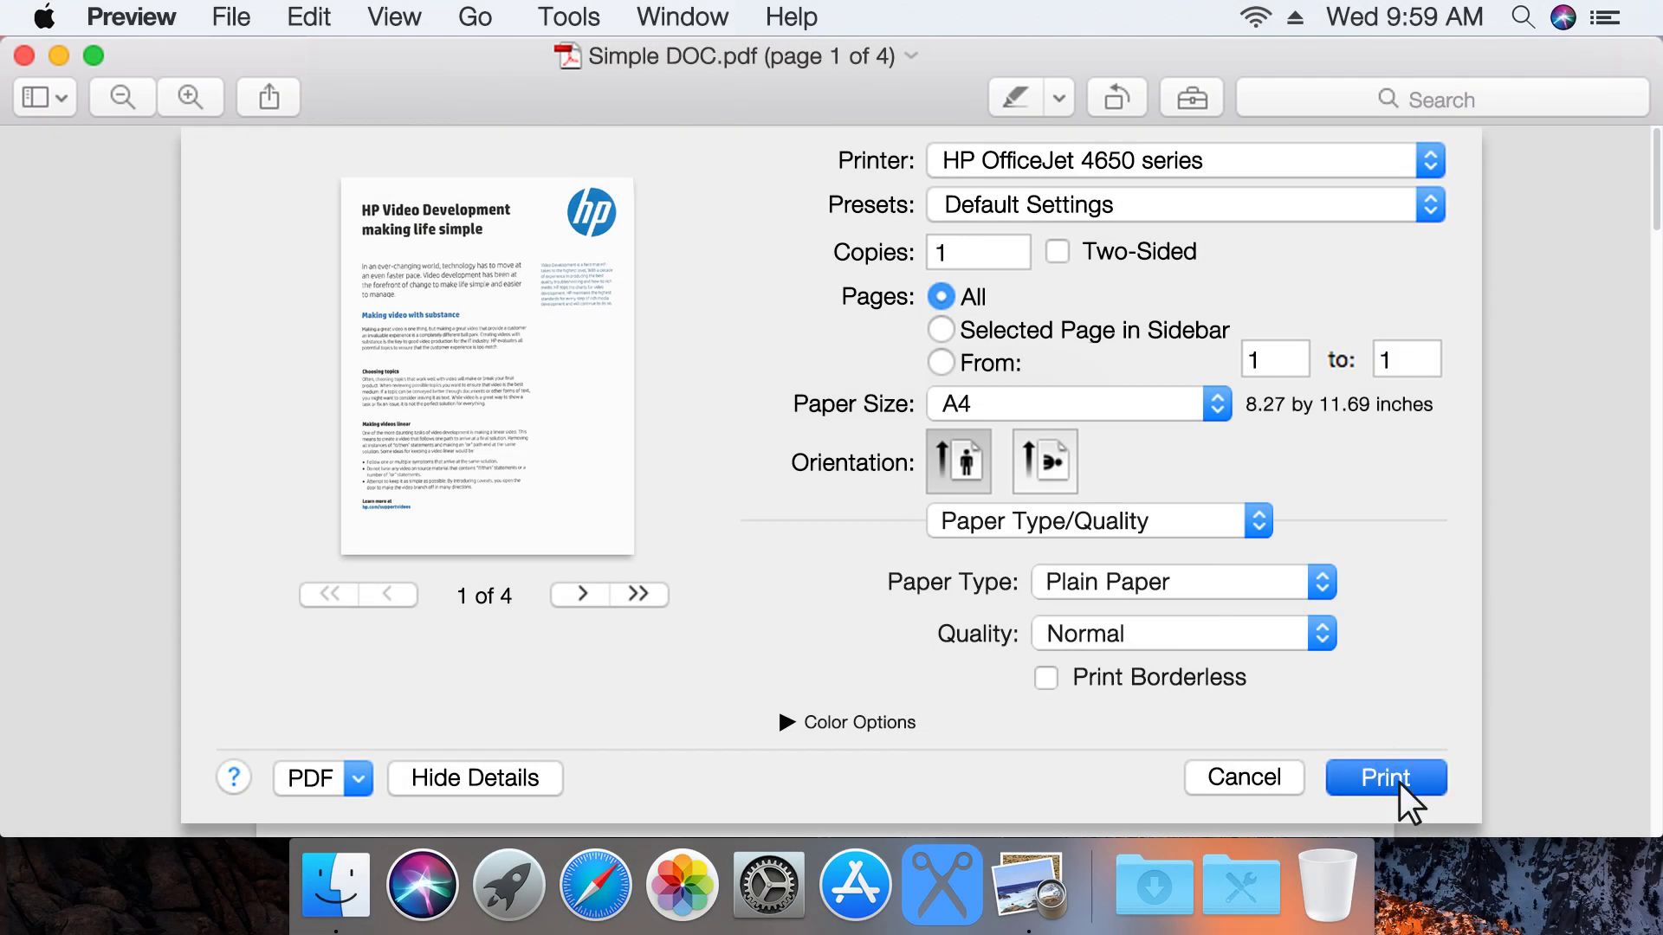